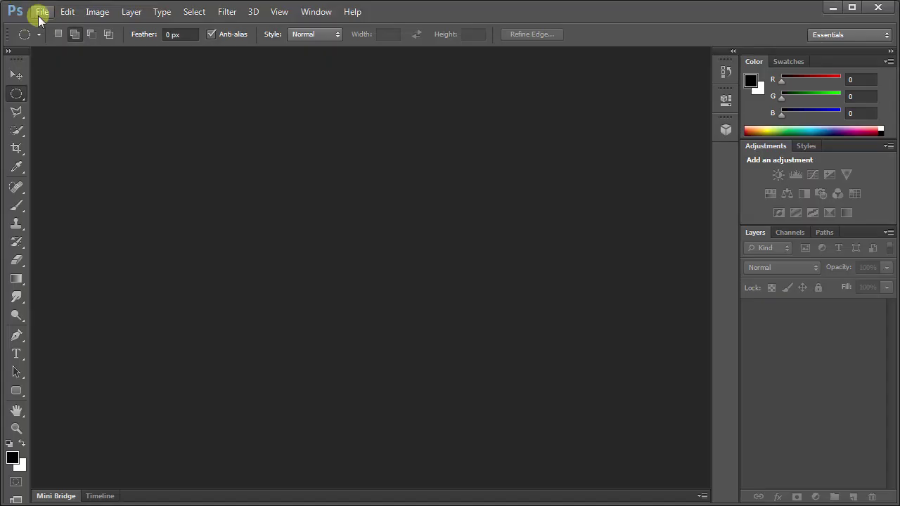
# Step: Create a new white document 1800 × 1272 pixels at 72 pixels per inch
pyautogui.click(42, 12)
pyautogui.click(50, 29)
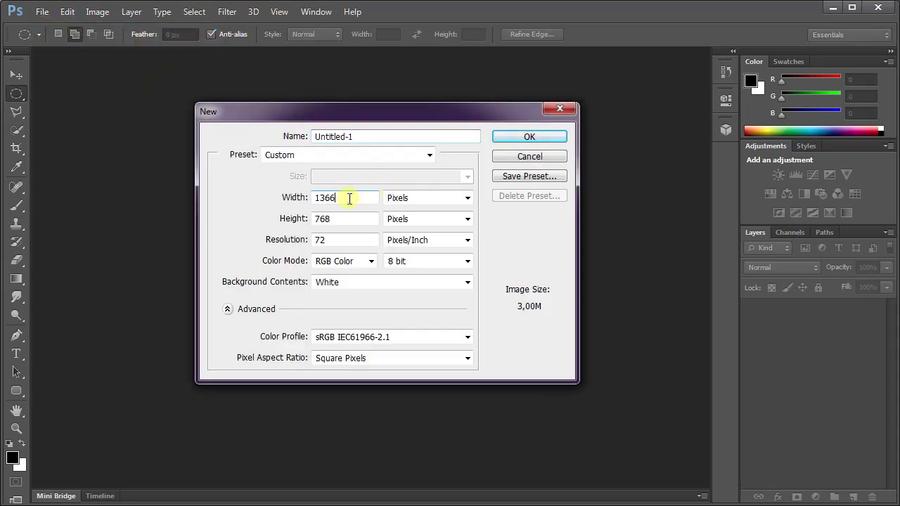
pyautogui.moveTo(349, 199); pyautogui.dragTo(290, 192)
pyautogui.write('8')
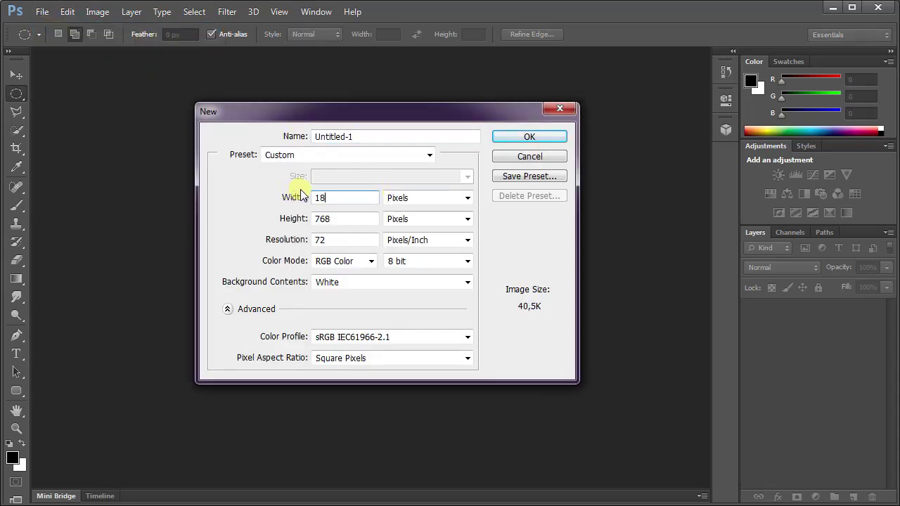
pyautogui.write('00')
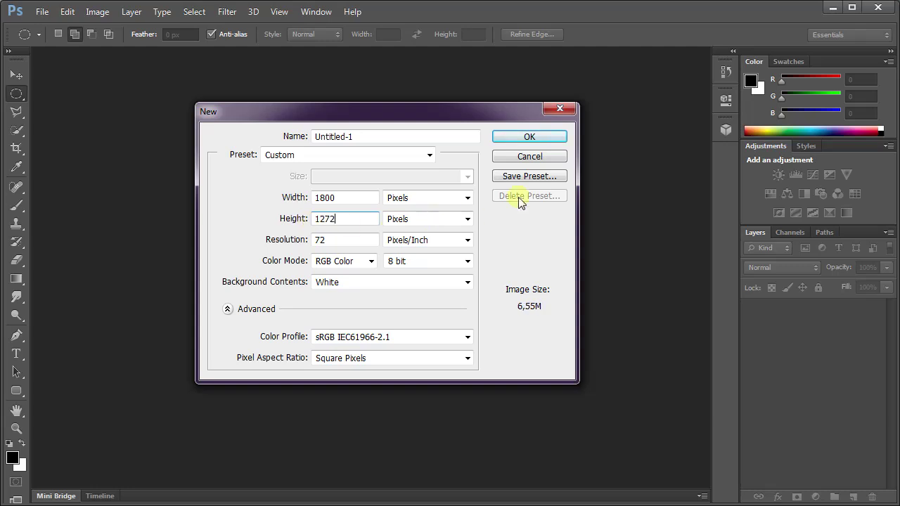
pyautogui.click(529, 138)
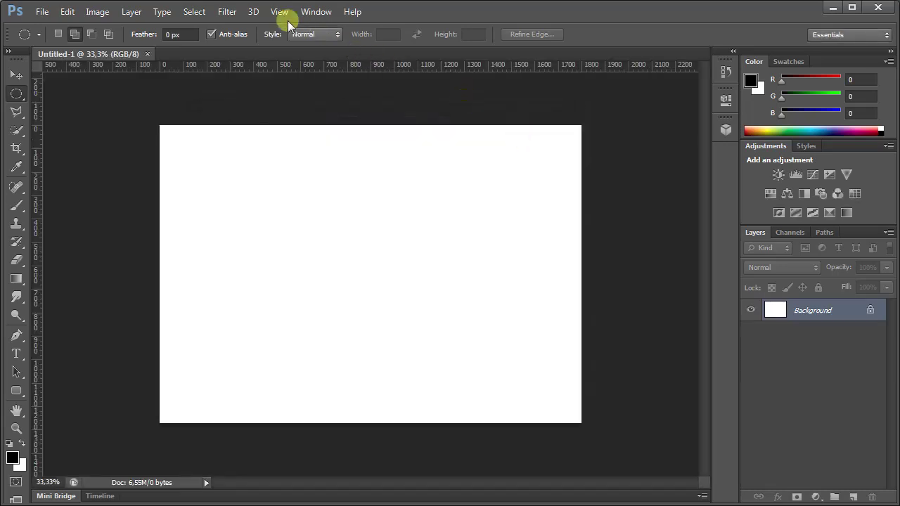
# Step: Fit the canvas on screen and view the Guides, Grid & Slices preferences without changing them
pyautogui.click(280, 12)
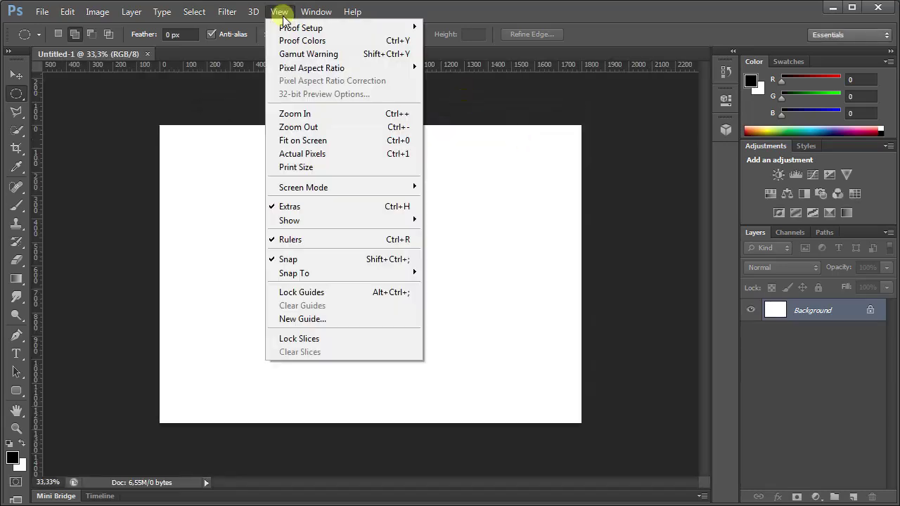
pyautogui.click(320, 144)
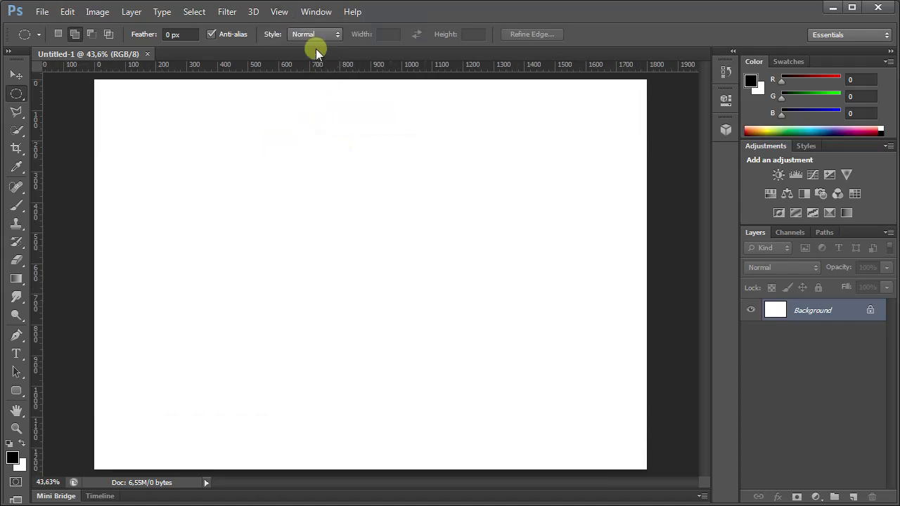
pyautogui.click(68, 12)
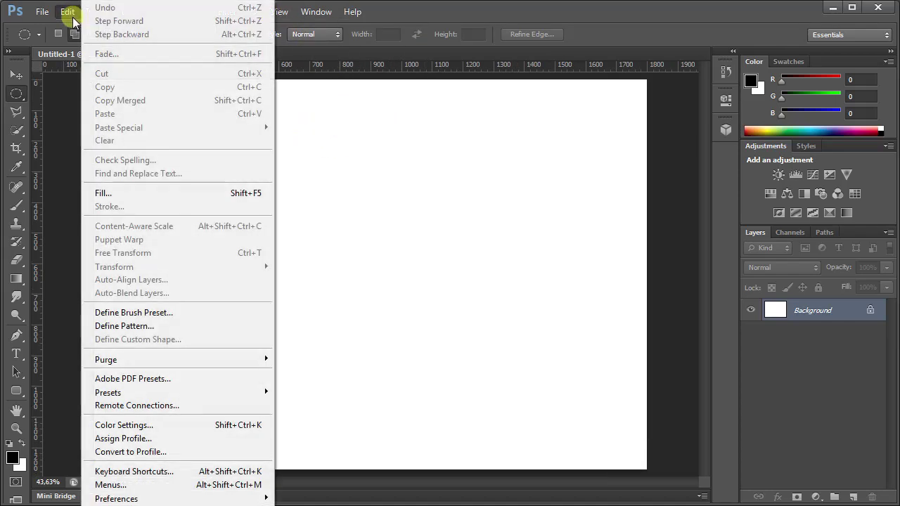
pyautogui.moveTo(116, 499)
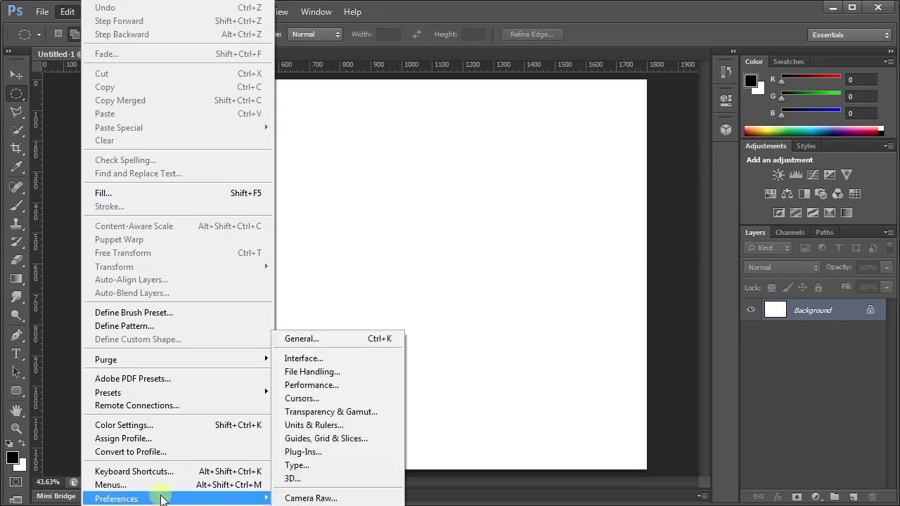
pyautogui.click(346, 439)
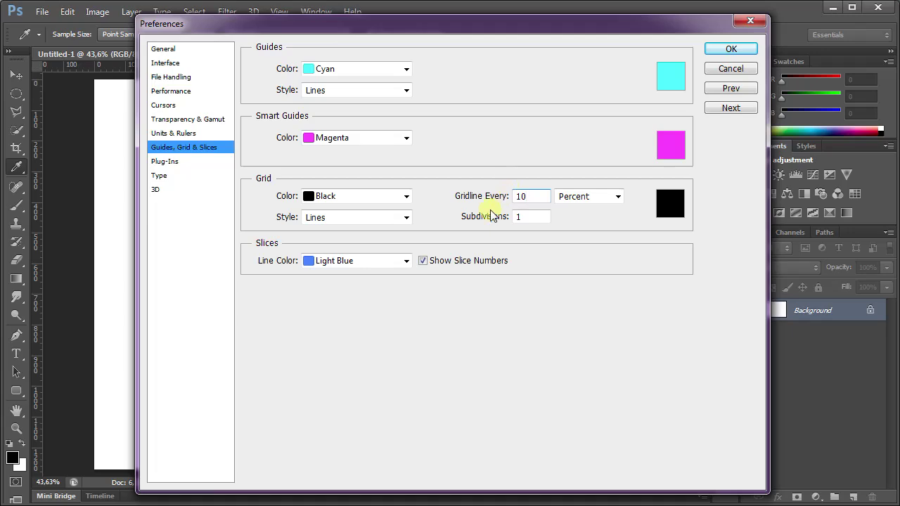
pyautogui.click(726, 50)
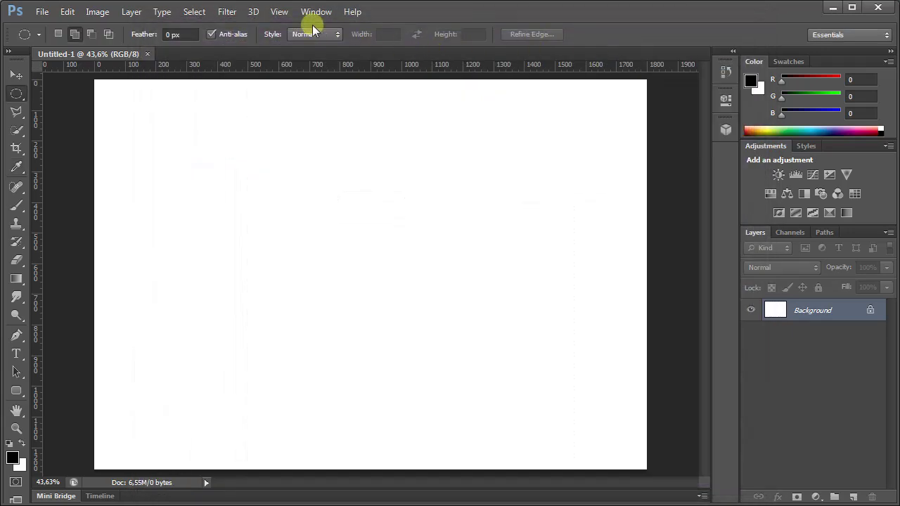
# Step: Show the grid over the canvas with gridlines every 5 percent
pyautogui.click(279, 11)
pyautogui.moveTo(289, 220)
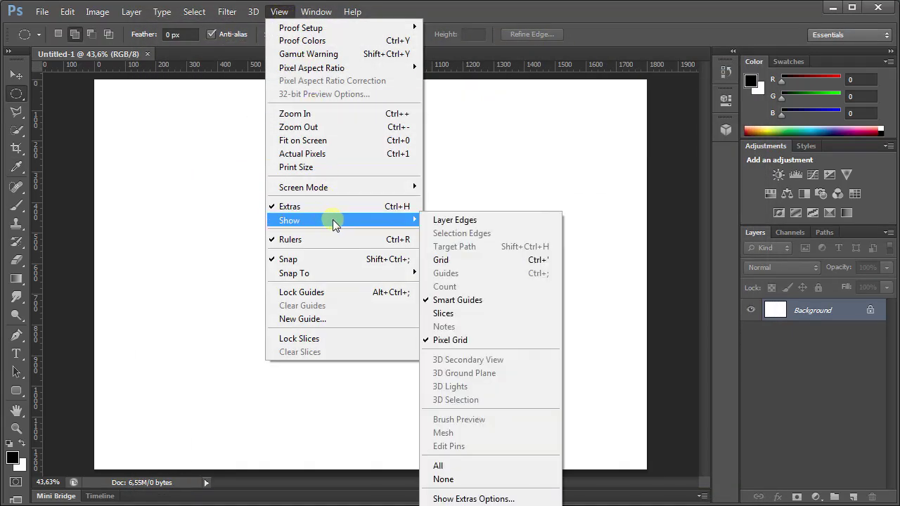
pyautogui.click(469, 259)
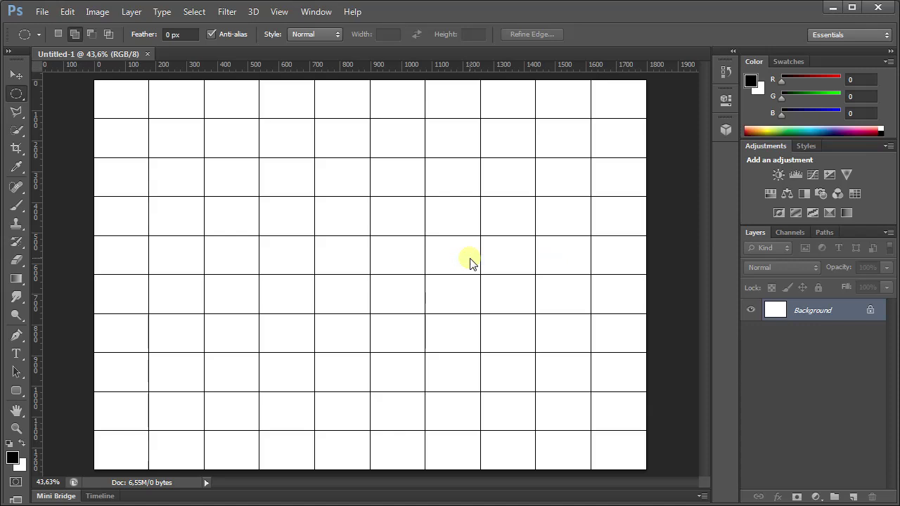
pyautogui.click(68, 12)
pyautogui.moveTo(117, 498)
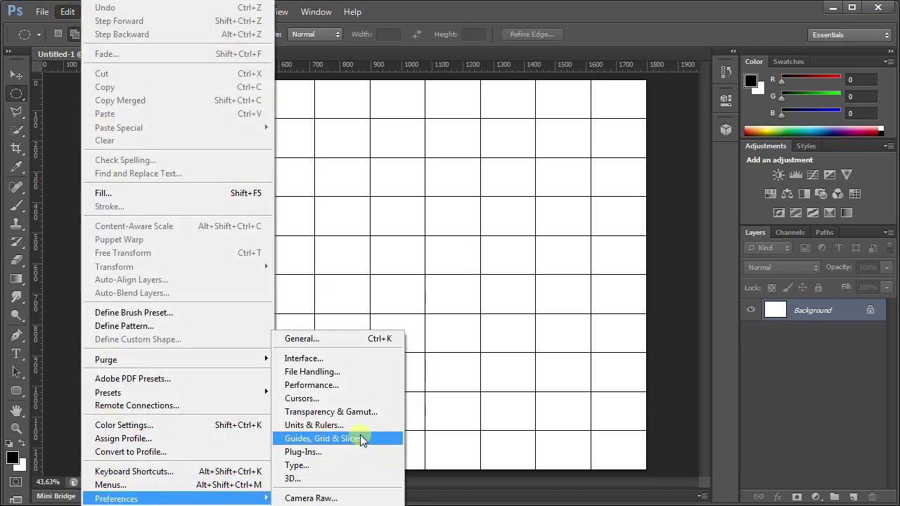
pyautogui.click(360, 438)
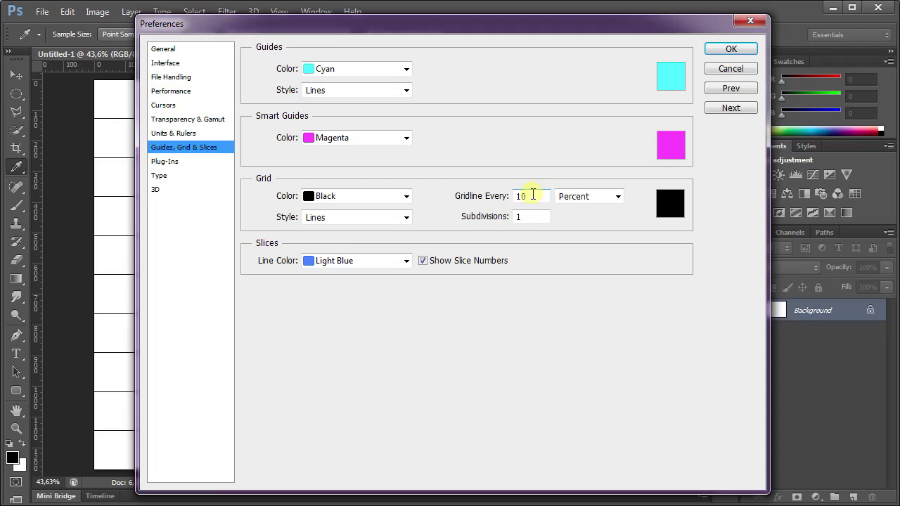
pyautogui.write('5')
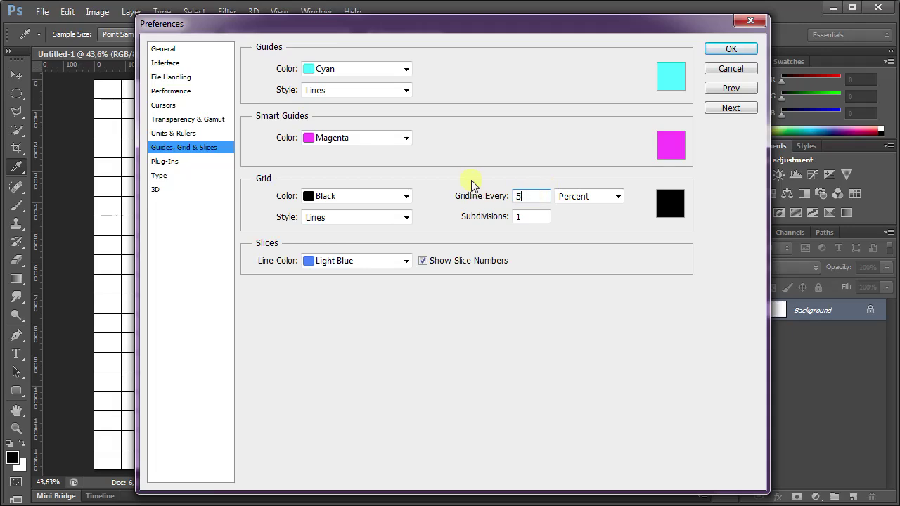
pyautogui.click(730, 50)
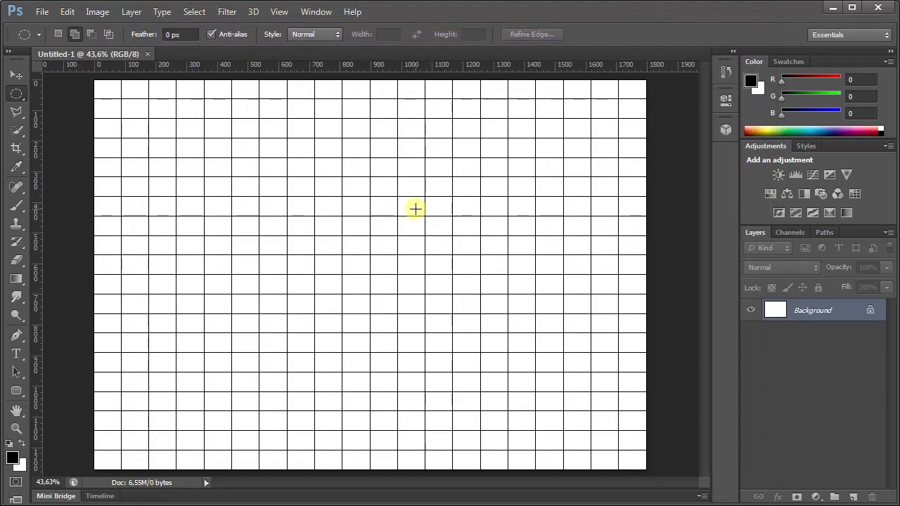
# Step: Set the Rounded Rectangle Tool to Shape mode with a grey fill and 2 pt stroke
pyautogui.click(16, 390)
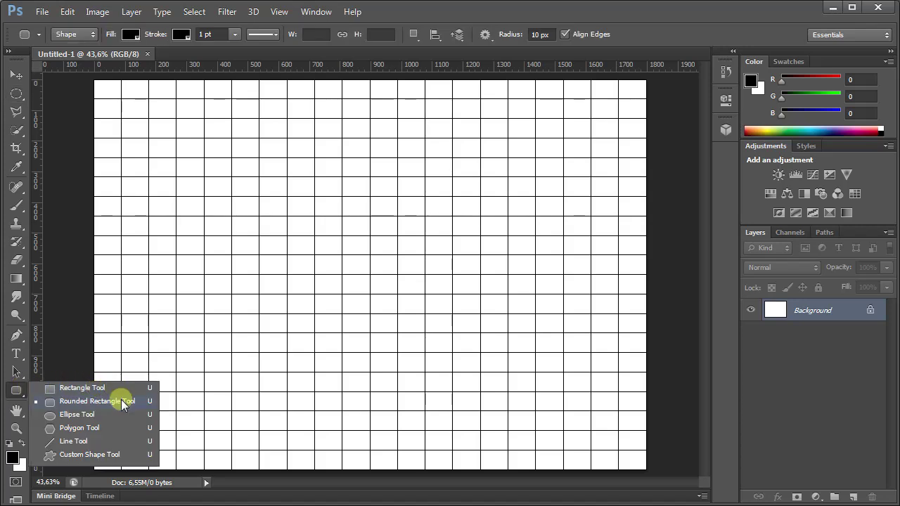
pyautogui.click(123, 402)
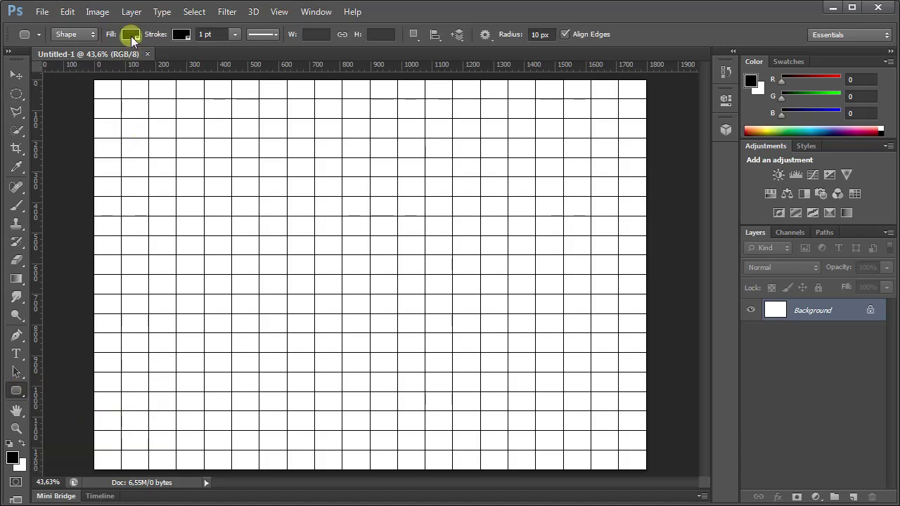
pyautogui.click(78, 35)
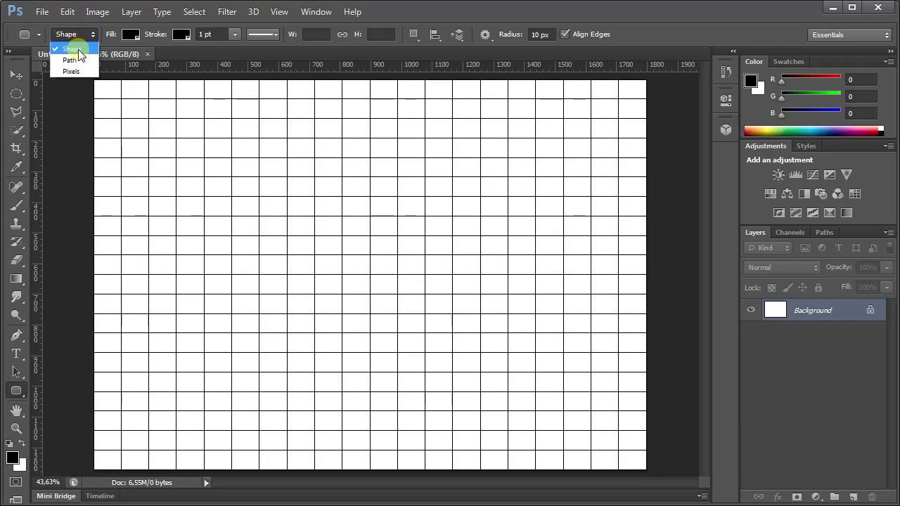
pyautogui.click(87, 49)
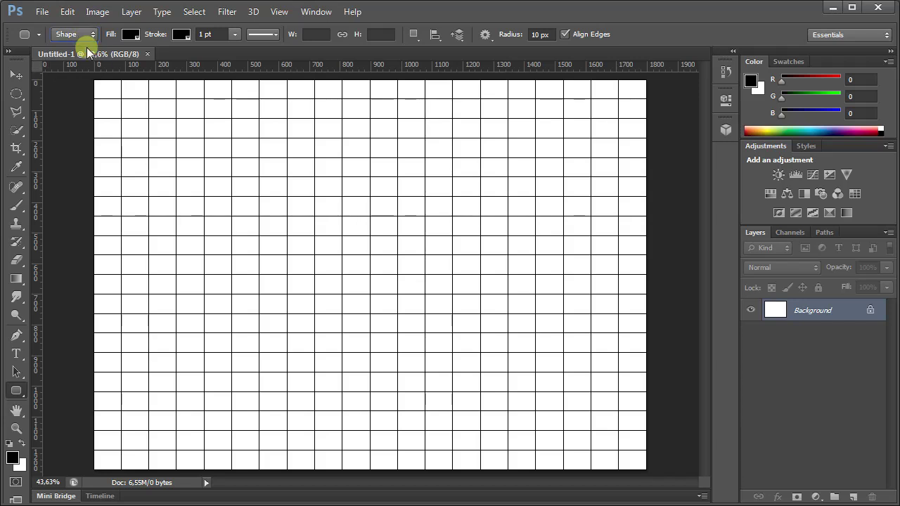
pyautogui.click(129, 33)
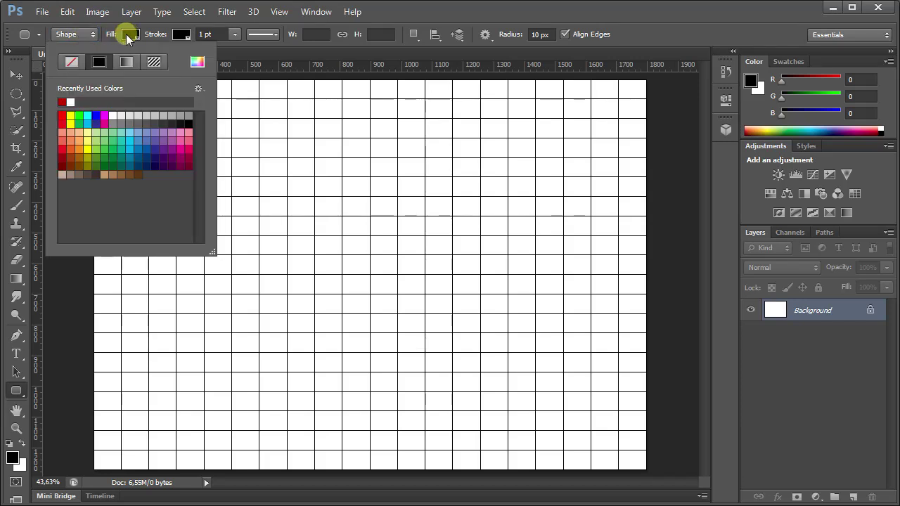
pyautogui.click(403, 15)
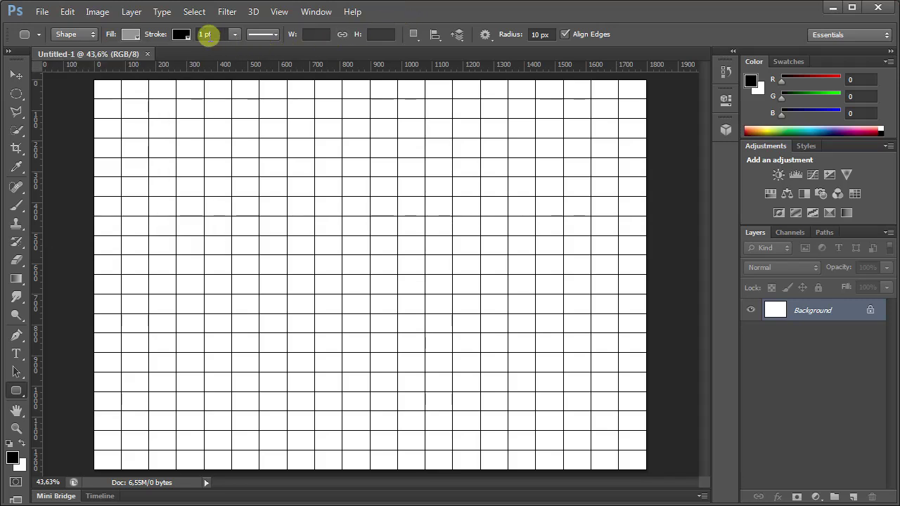
pyautogui.click(203, 34)
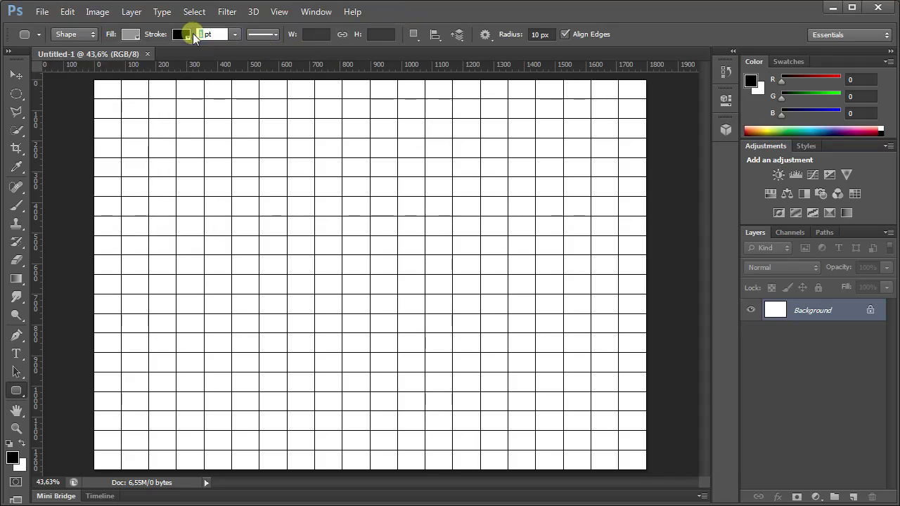
pyautogui.write('2')
pyautogui.press('Return')
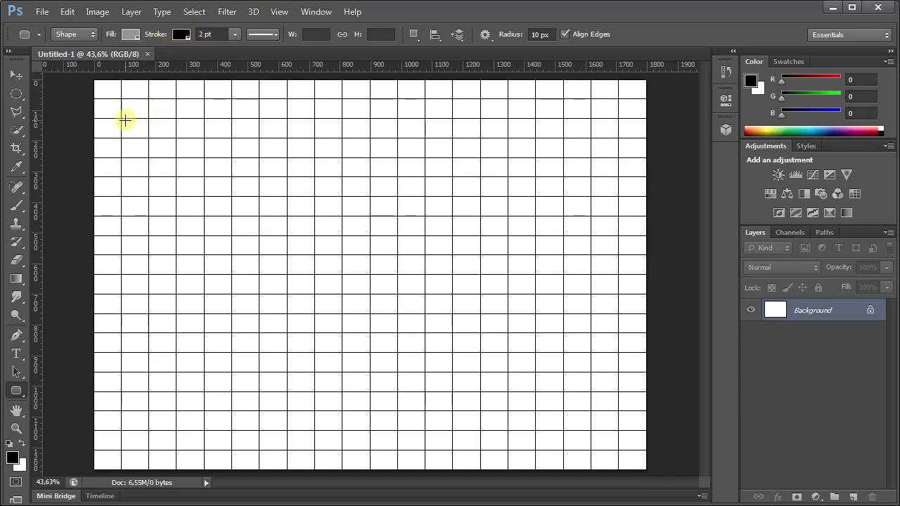
# Step: Draw four tall rounded-rectangle panels side by side and free-transform them together
pyautogui.moveTo(122, 119); pyautogui.dragTo(228, 430)
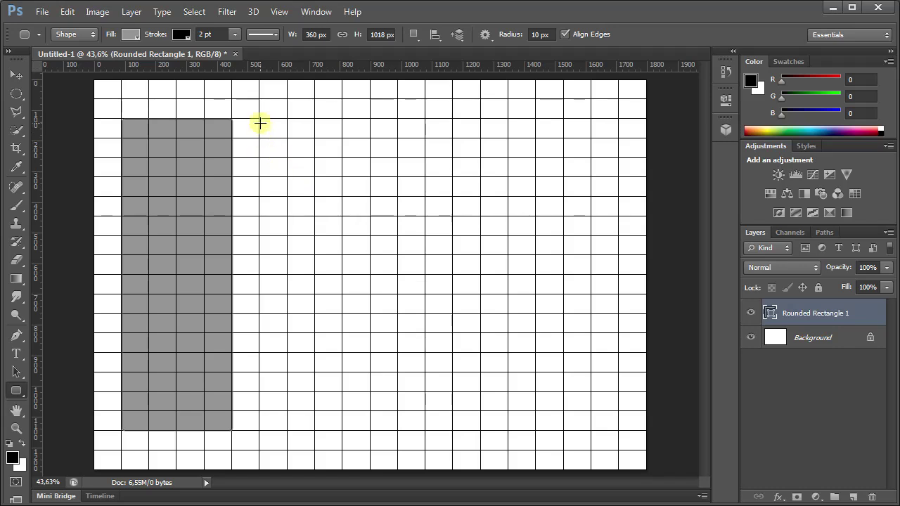
pyautogui.moveTo(261, 119); pyautogui.dragTo(371, 430)
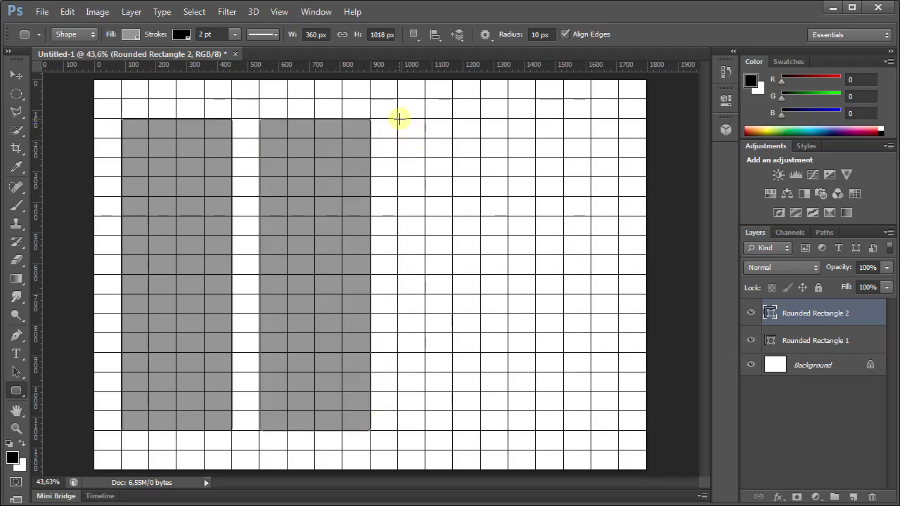
pyautogui.moveTo(398, 119); pyautogui.dragTo(508, 429)
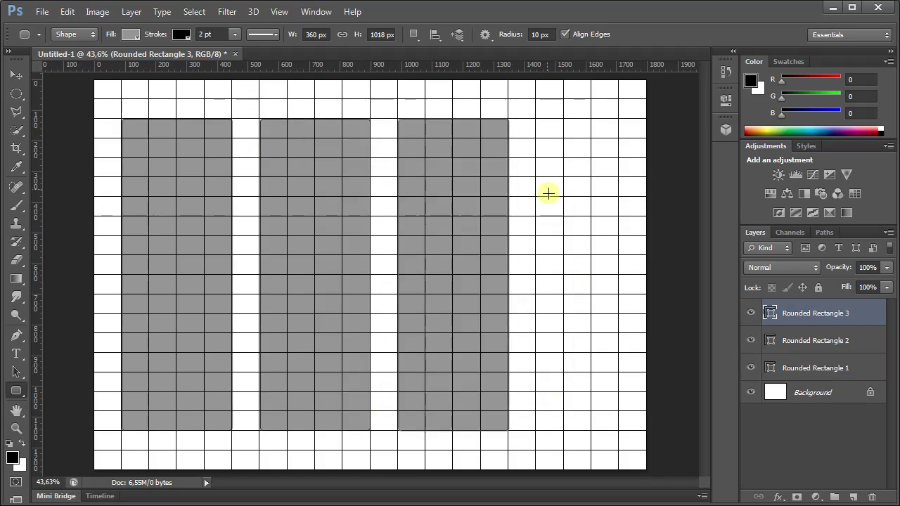
pyautogui.moveTo(537, 120); pyautogui.dragTo(647, 429)
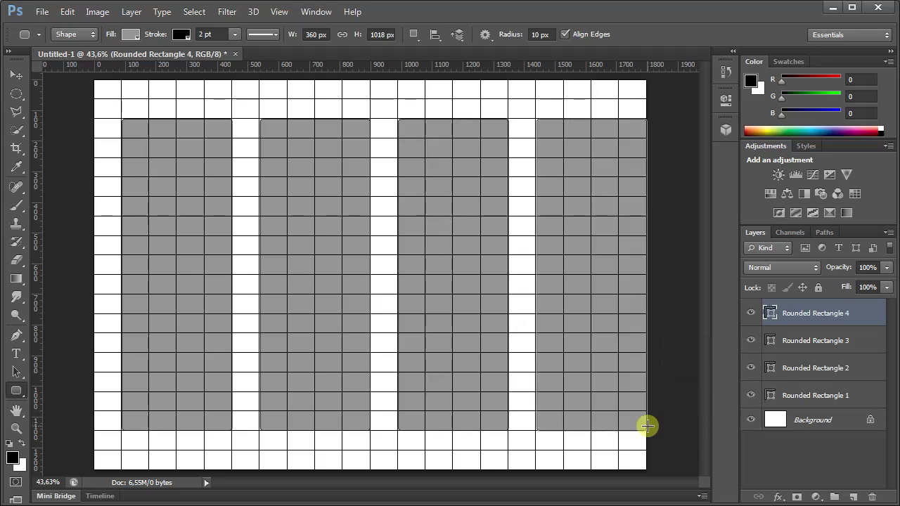
pyautogui.keyDown('shift'); pyautogui.click(798, 397); pyautogui.keyUp('shift')
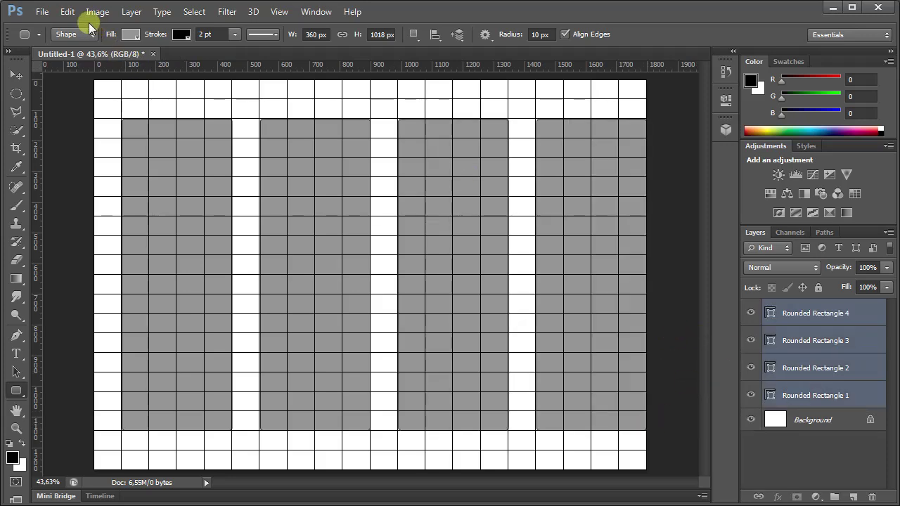
pyautogui.click(70, 14)
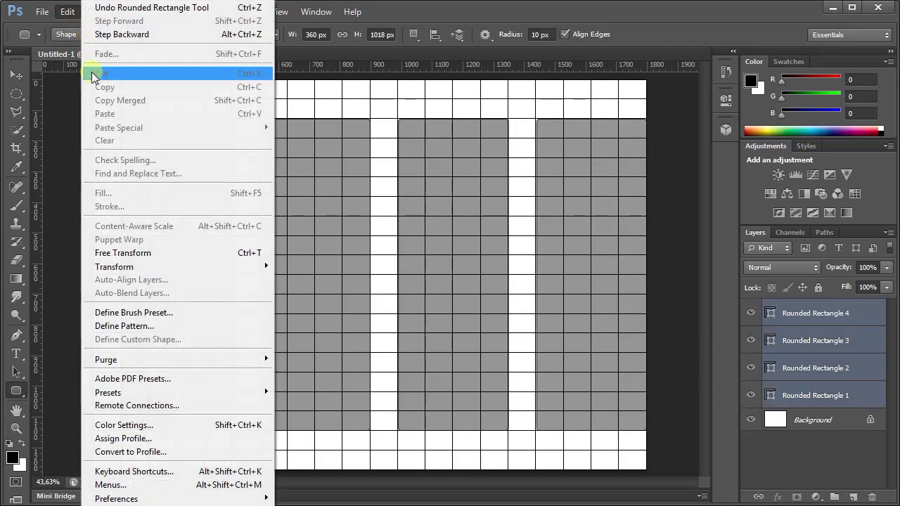
pyautogui.click(157, 255)
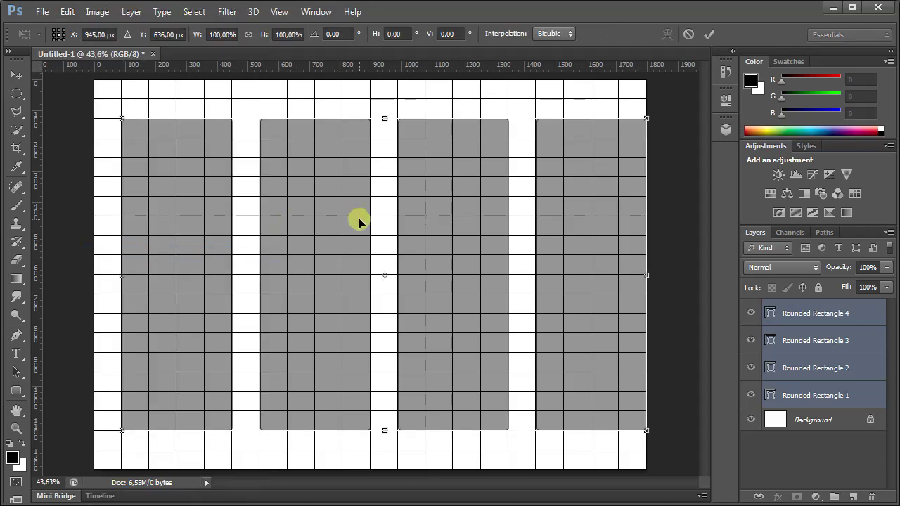
pyautogui.click(712, 36)
# Step: Nudge the second and third rounded-rectangle panels left with Free Transform Path
pyautogui.click(815, 367)
pyautogui.click(68, 12)
pyautogui.click(130, 253)
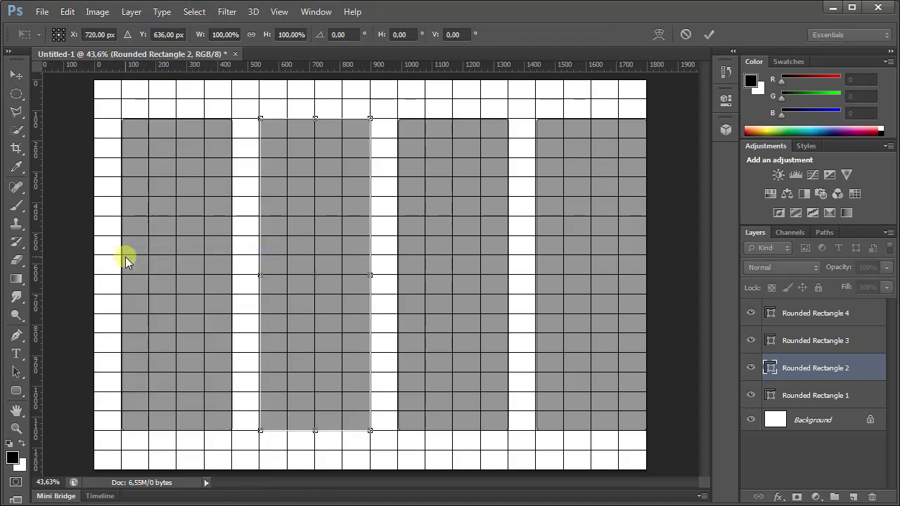
pyautogui.hotkey('shift', 'Left')
pyautogui.hotkey('shift', 'Left')
pyautogui.hotkey('shift', 'Left')
pyautogui.hotkey('shift', 'Left')
pyautogui.hotkey('shift', 'Left')
pyautogui.hotkey('shift', 'Left')
pyautogui.press('Return')
pyautogui.click(816, 340)
pyautogui.click(67, 11)
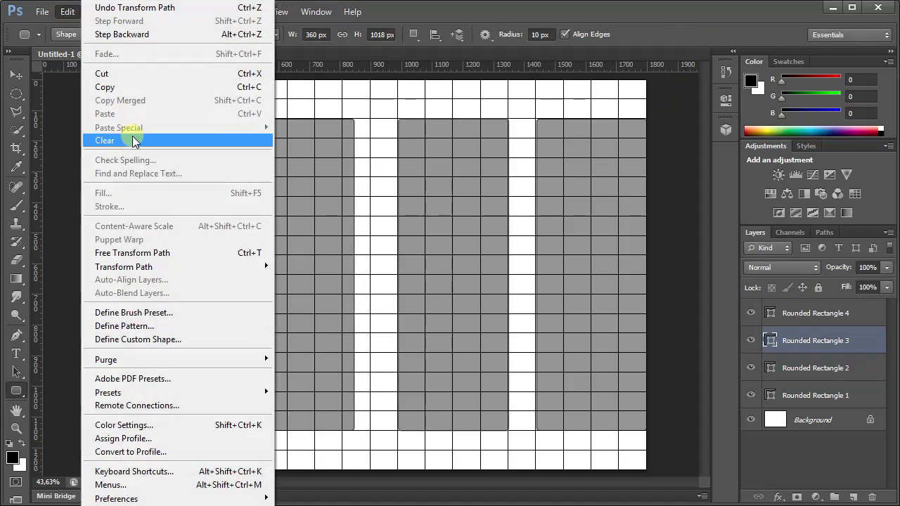
pyautogui.click(132, 254)
# Step: Nudge the fourth rounded-rectangle panel left
pyautogui.hotkey('shift', 'Left')
pyautogui.hotkey('shift', 'Left')
pyautogui.hotkey('shift', 'Left')
pyautogui.hotkey('shift', 'Left')
pyautogui.hotkey('shift', 'Left')
pyautogui.hotkey('shift', 'Left')
pyautogui.hotkey('shift', 'Left')
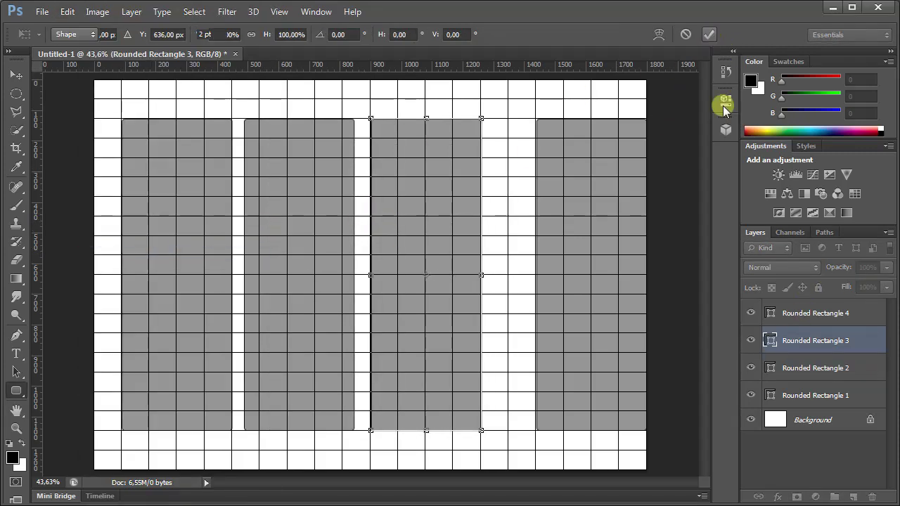
pyautogui.press('Return')
pyautogui.click(815, 312)
pyautogui.click(68, 12)
pyautogui.click(132, 253)
pyautogui.hotkey('shift', 'Left')
pyautogui.hotkey('shift', 'Left')
pyautogui.hotkey('shift', 'Left')
pyautogui.hotkey('shift', 'Left')
pyautogui.hotkey('shift', 'Left')
pyautogui.hotkey('shift', 'Left')
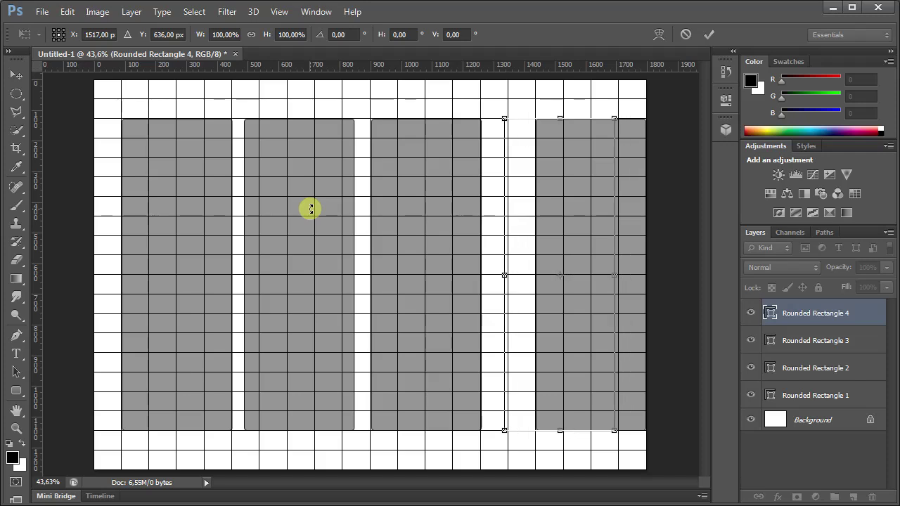
pyautogui.hotkey('shift', 'Left')
pyautogui.hotkey('shift', 'Left')
pyautogui.hotkey('shift', 'Left')
pyautogui.press('Return')
pyautogui.keyDown('shift'); pyautogui.click(815, 395); pyautogui.keyUp('shift')
# Step: Shift all four panels right together and hide the grid
pyautogui.click(68, 11)
pyautogui.click(132, 253)
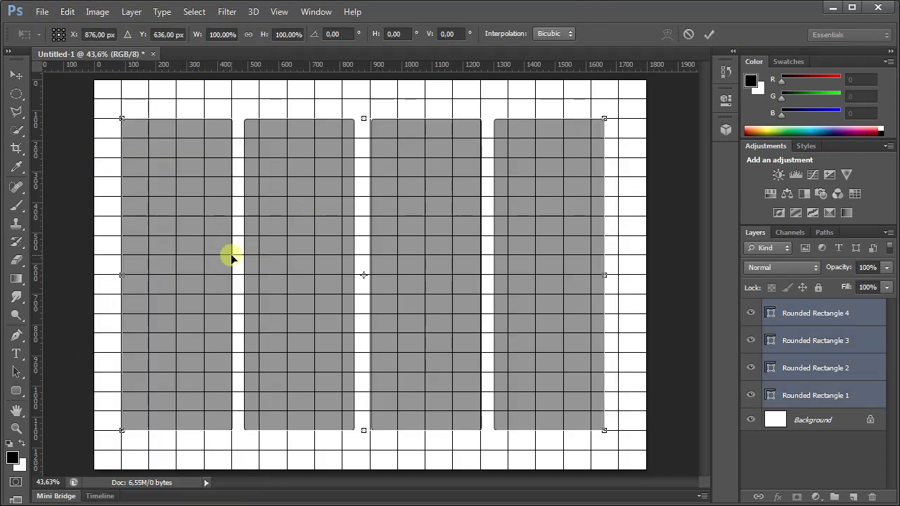
pyautogui.hotkey('shift', 'Right')
pyautogui.hotkey('shift', 'Right')
pyautogui.press('Return')
pyautogui.click(279, 12)
pyautogui.moveTo(289, 220)
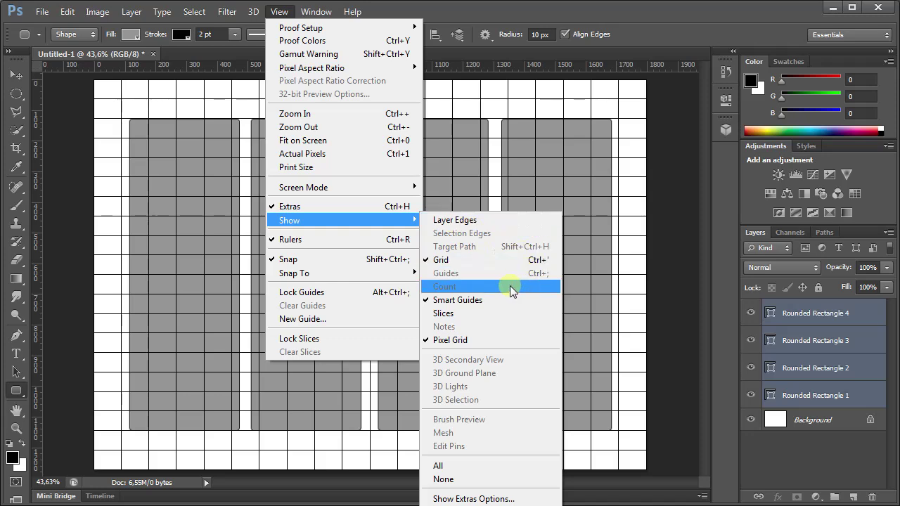
pyautogui.click(497, 260)
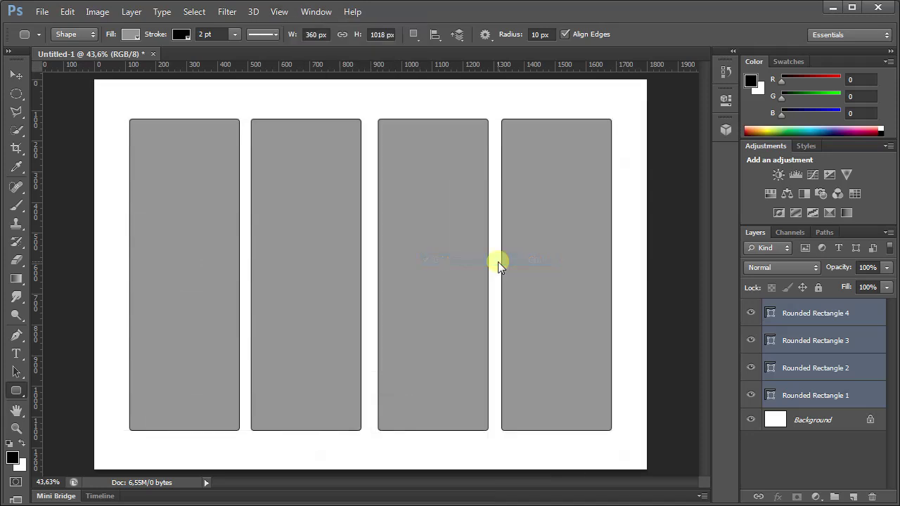
pyautogui.click(809, 396)
# Step: Place the kneeling baseball player photo and resize it
pyautogui.click(40, 12)
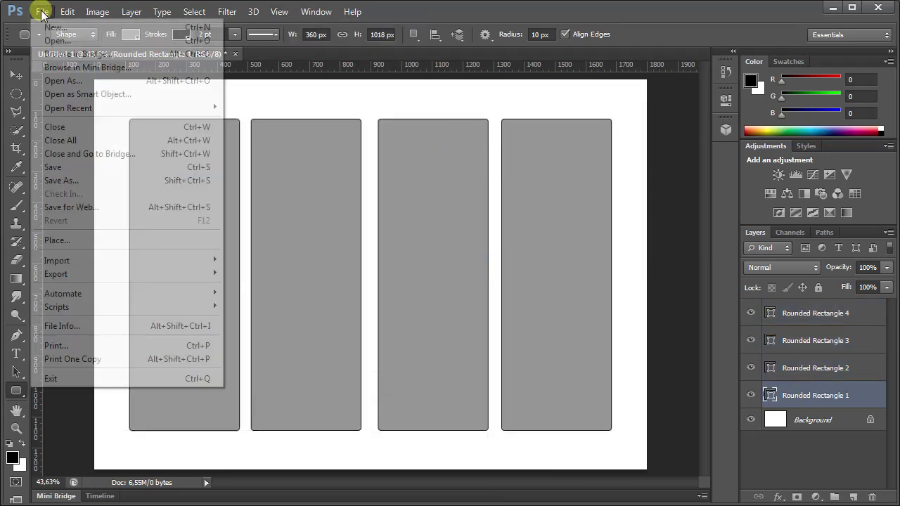
pyautogui.click(93, 239)
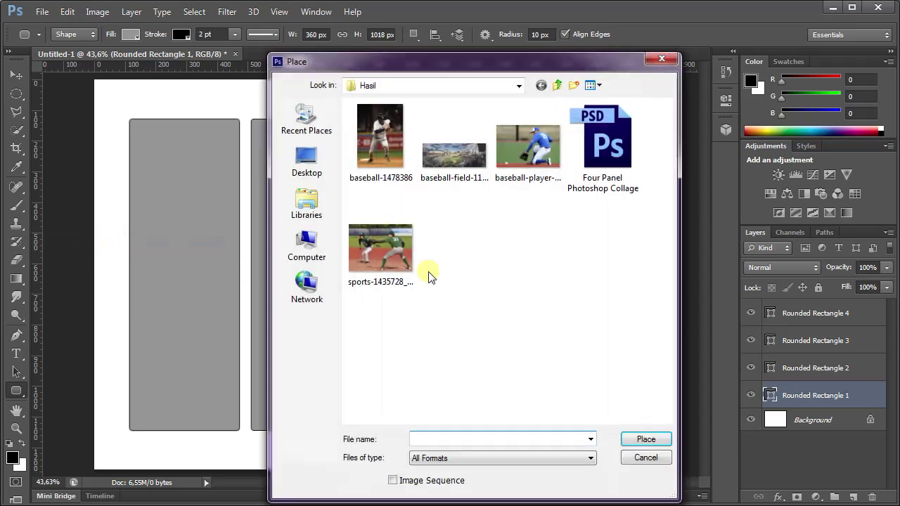
pyautogui.doubleClick(535, 156)
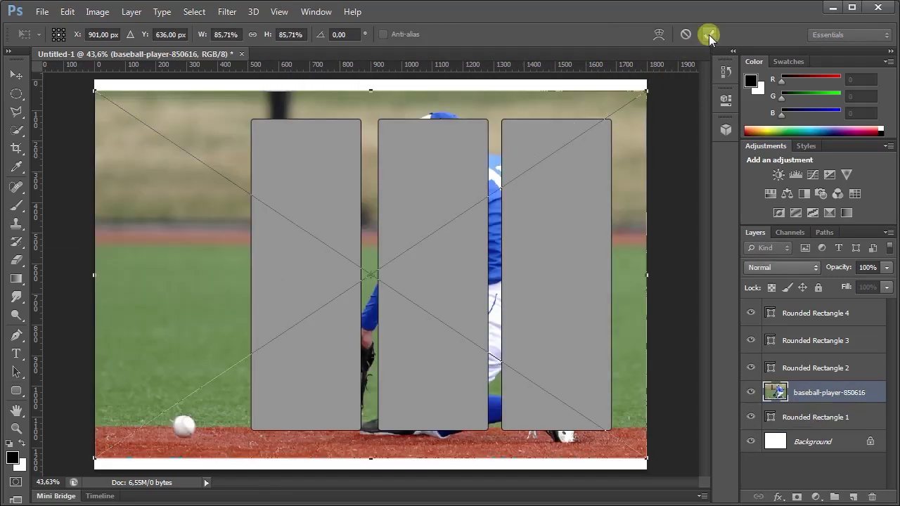
pyautogui.moveTo(647, 459); pyautogui.dragTo(618, 434)
pyautogui.moveTo(603, 101); pyautogui.dragTo(587, 127)
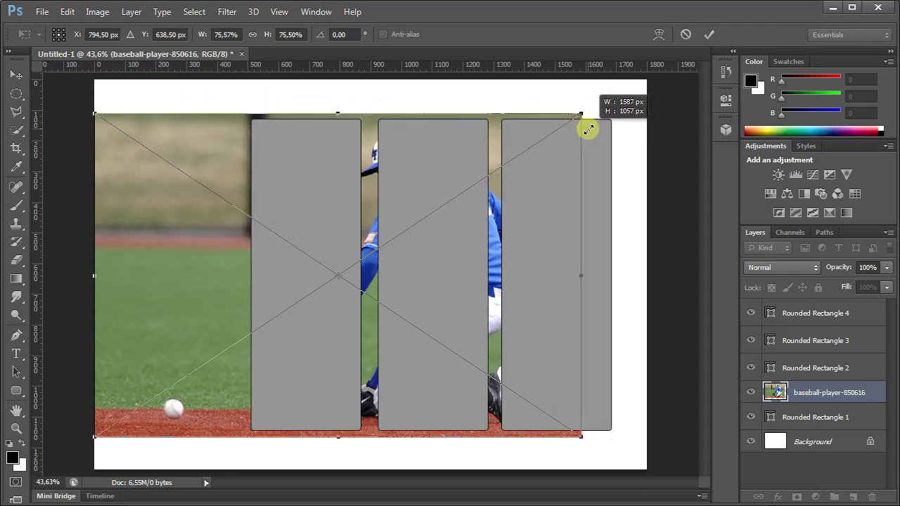
pyautogui.click(709, 33)
# Step: Clip the player photo to Rounded Rectangle 1 and move him into the first panel
pyautogui.click(131, 12)
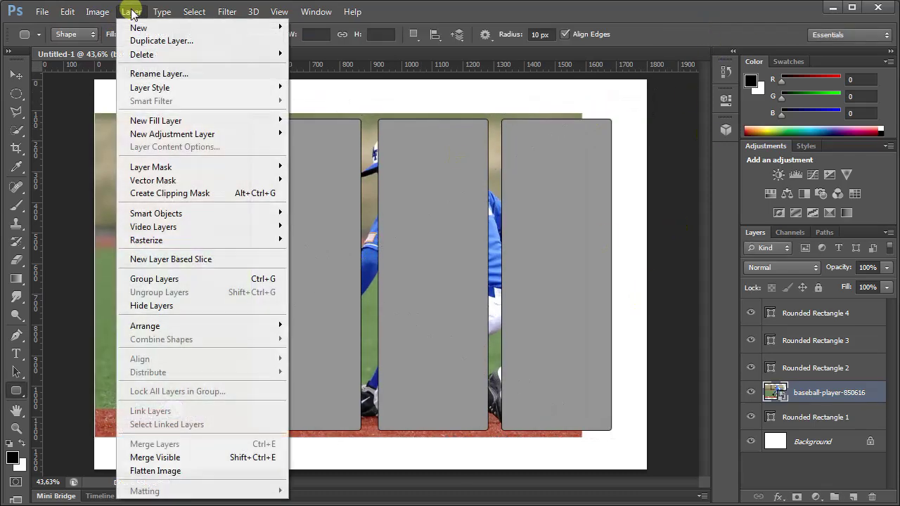
pyautogui.click(228, 191)
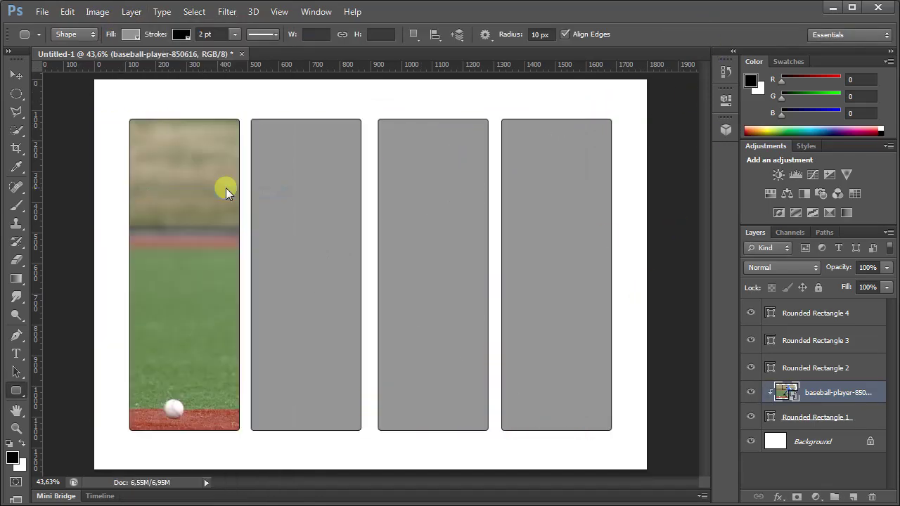
pyautogui.click(67, 12)
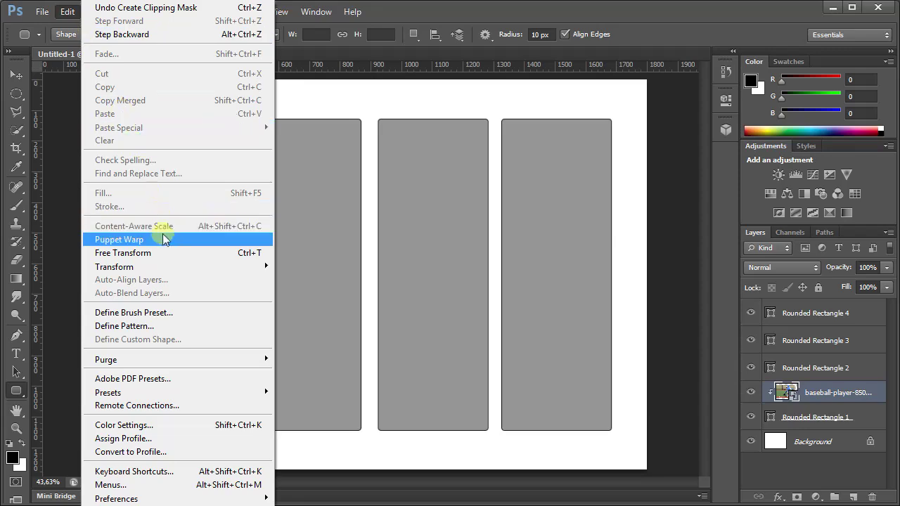
pyautogui.click(163, 251)
pyautogui.moveTo(388, 207)
pyautogui.mouseDown()
pyautogui.moveTo(237, 260)
pyautogui.moveTo(293, 260)
pyautogui.mouseUp()
pyautogui.click(707, 34)
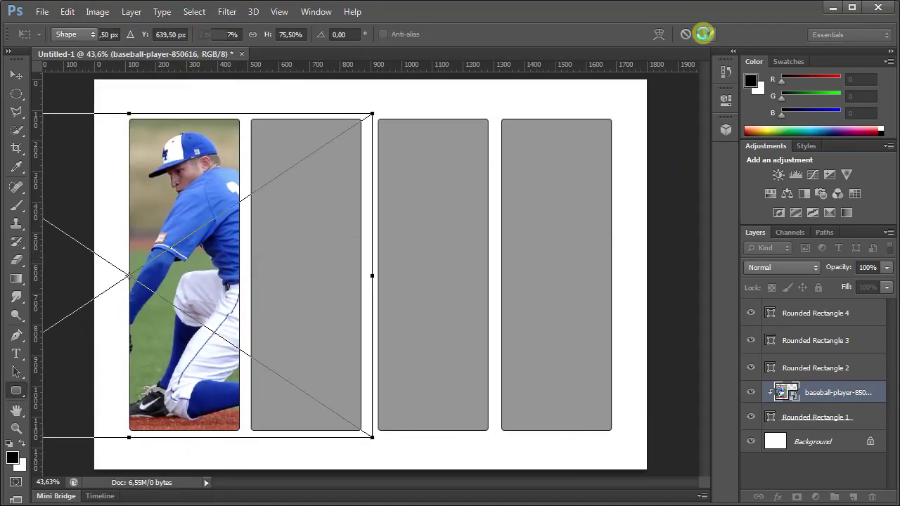
# Step: Place the baseball-field stadium photo above Rounded Rectangle 2 and enlarge it
pyautogui.click(816, 368)
pyautogui.click(42, 12)
pyautogui.click(59, 250)
pyautogui.doubleClick(424, 174)
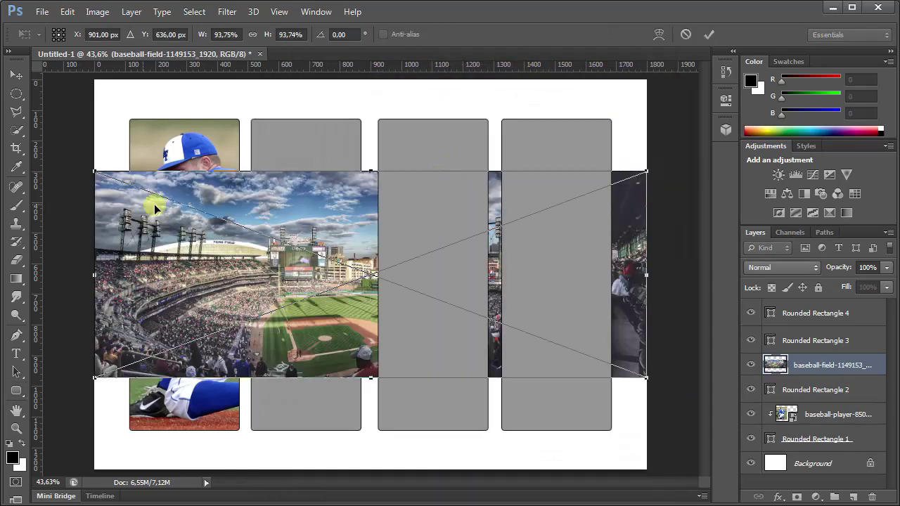
pyautogui.moveTo(331, 221); pyautogui.dragTo(320, 169)
pyautogui.moveTo(637, 320); pyautogui.dragTo(709, 412)
pyautogui.hotkey('ctrl', '-')
pyautogui.hotkey('ctrl', '-')
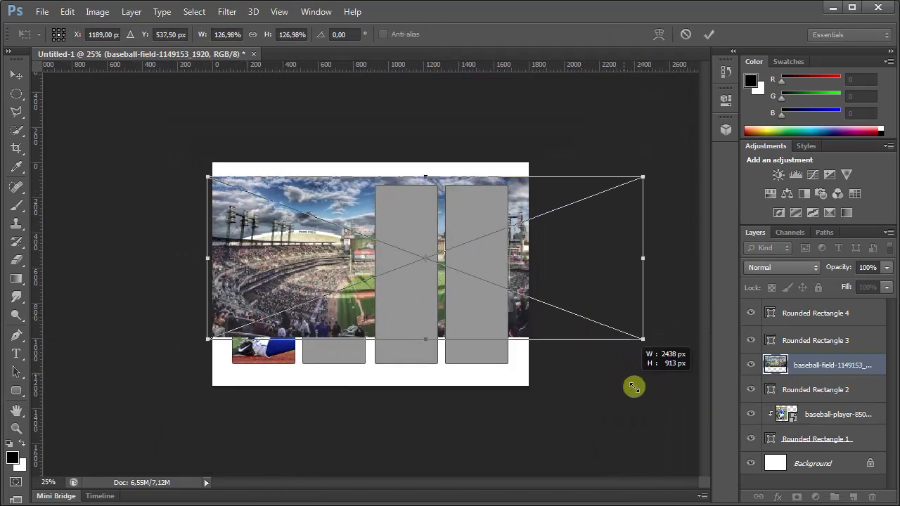
pyautogui.moveTo(635, 386); pyautogui.dragTo(689, 451)
pyautogui.click(706, 34)
# Step: Clip the stadium photo into the second panel and shift it to show the field
pyautogui.click(131, 12)
pyautogui.click(176, 190)
pyautogui.hotkey('ctrl', '0')
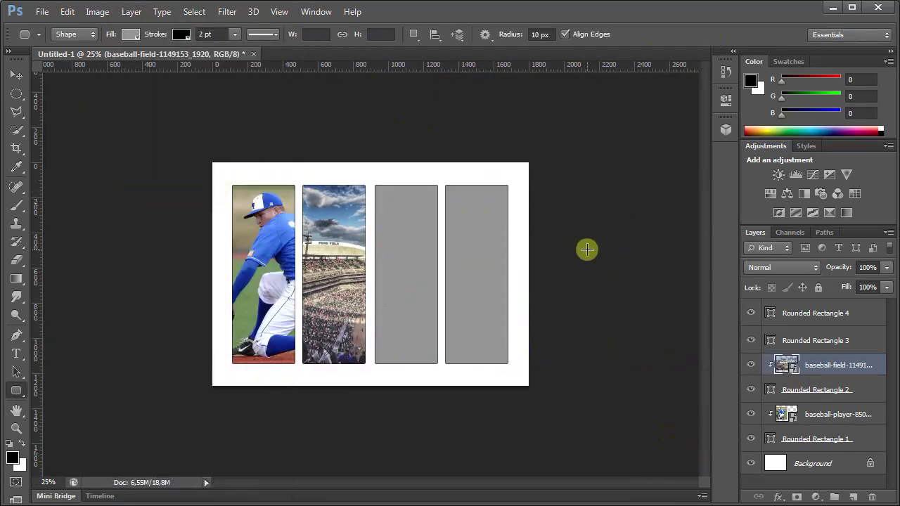
pyautogui.click(66, 12)
pyautogui.click(123, 252)
pyautogui.moveTo(408, 218)
pyautogui.mouseDown()
pyautogui.moveTo(418, 270)
pyautogui.moveTo(291, 246)
pyautogui.mouseUp()
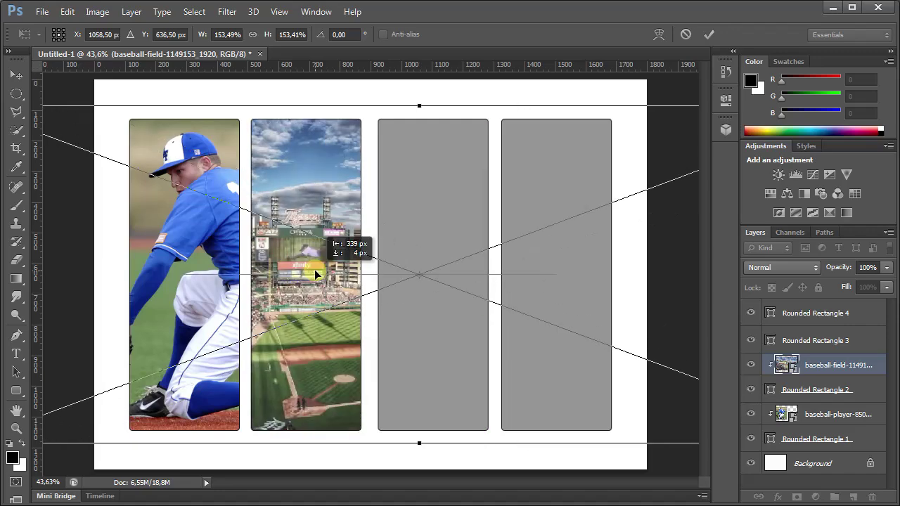
pyautogui.press('Return')
# Step: Place the green-uniformed player photo above Rounded Rectangle 3, enlarged over the third panel
pyautogui.click(836, 342)
pyautogui.click(42, 11)
pyautogui.click(44, 239)
pyautogui.click(382, 246)
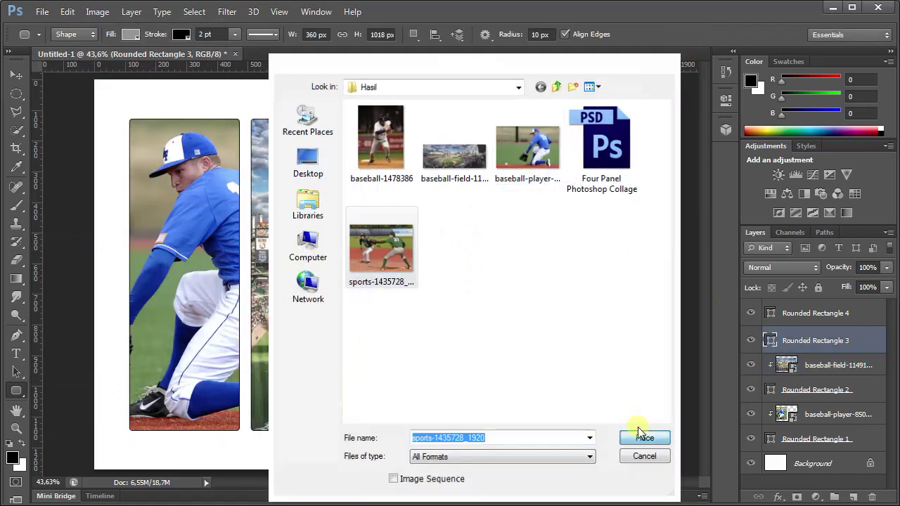
pyautogui.click(645, 438)
pyautogui.moveTo(438, 326); pyautogui.dragTo(609, 438)
pyautogui.moveTo(470, 284); pyautogui.dragTo(664, 294)
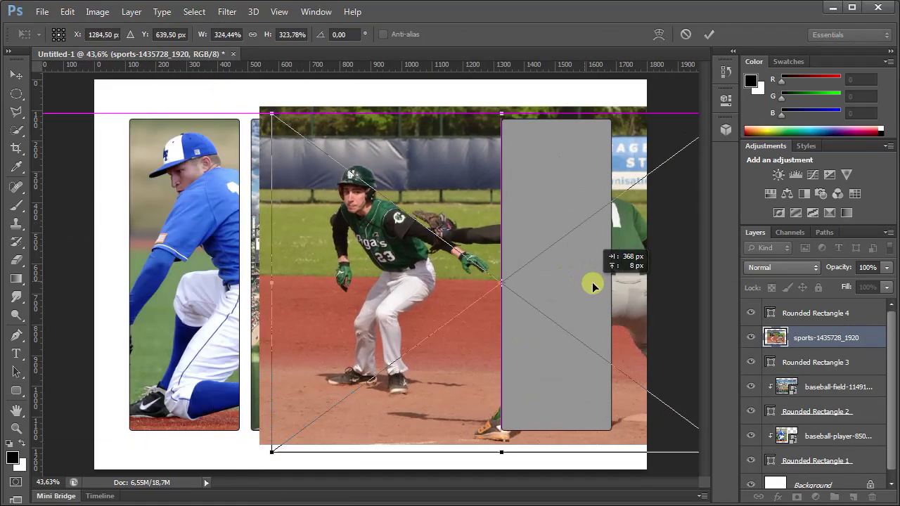
pyautogui.click(708, 34)
# Step: Clip the green-uniformed player photo into the third panel
pyautogui.click(131, 12)
pyautogui.click(203, 206)
pyautogui.click(67, 12)
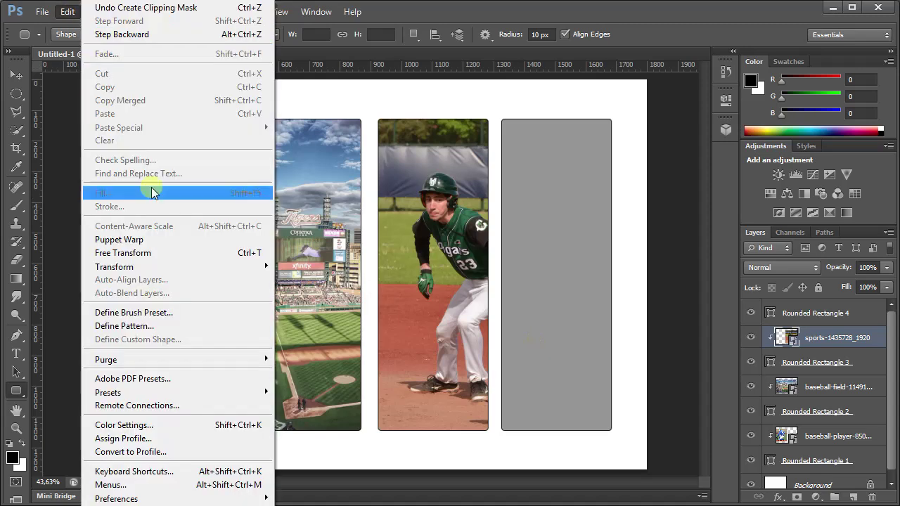
pyautogui.click(160, 237)
pyautogui.press('Return')
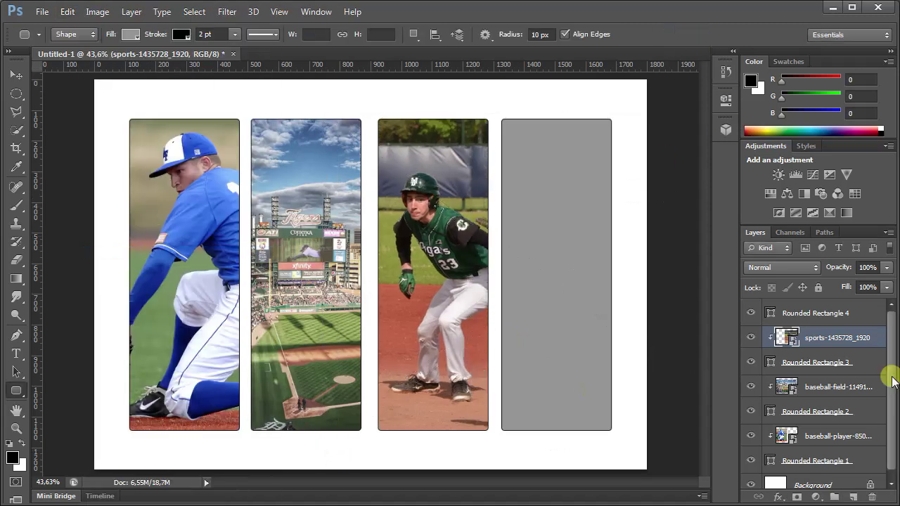
pyautogui.click(815, 313)
pyautogui.click(42, 12)
# Step: Place the baseball-1478386 runner photo, enlarged and moved toward the fourth panel
pyautogui.click(57, 239)
pyautogui.doubleClick(372, 136)
pyautogui.moveTo(416, 338); pyautogui.dragTo(538, 418)
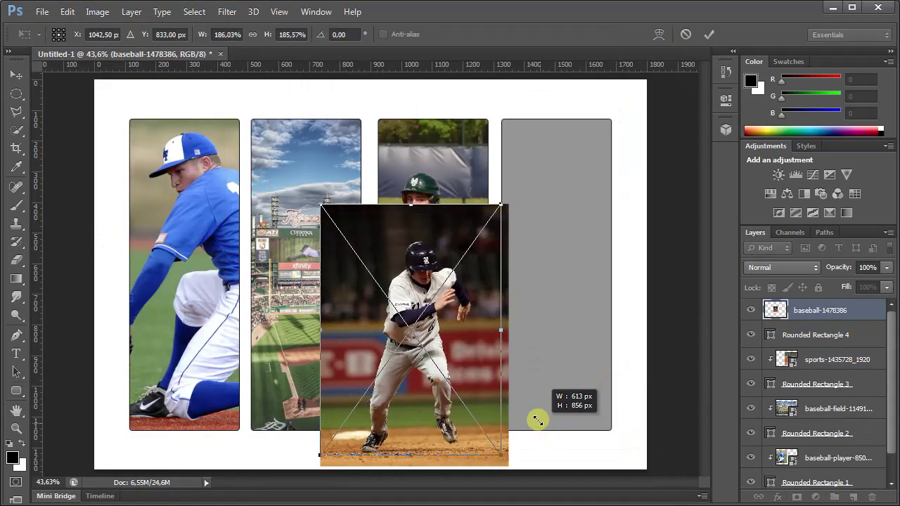
pyautogui.moveTo(506, 201)
pyautogui.mouseDown()
pyautogui.moveTo(576, 104)
pyautogui.moveTo(558, 114)
pyautogui.mouseUp()
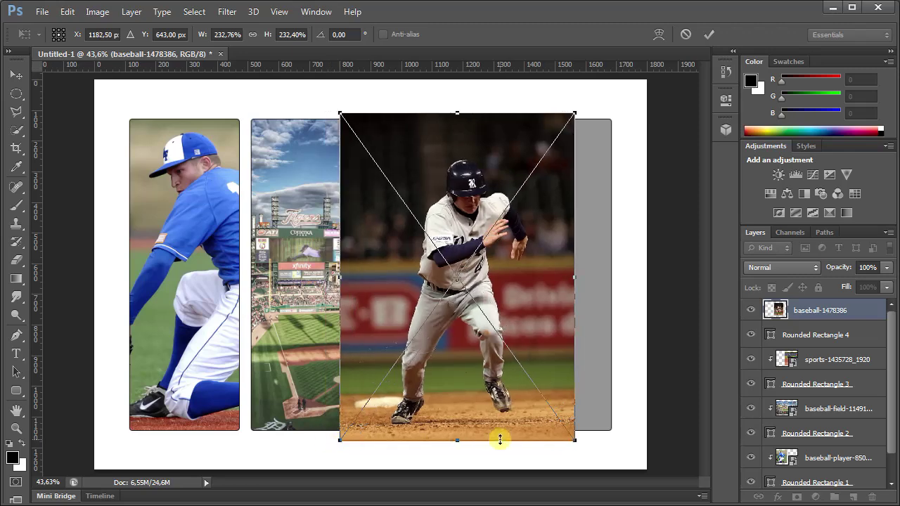
pyautogui.moveTo(528, 307)
pyautogui.mouseDown()
pyautogui.moveTo(595, 309)
pyautogui.moveTo(633, 281)
pyautogui.mouseUp()
pyautogui.press('Return')
# Step: Clip the runner photo into the fourth panel and finalize its position
pyautogui.click(131, 12)
pyautogui.click(155, 204)
pyautogui.click(68, 12)
pyautogui.click(123, 252)
pyautogui.press('Return')
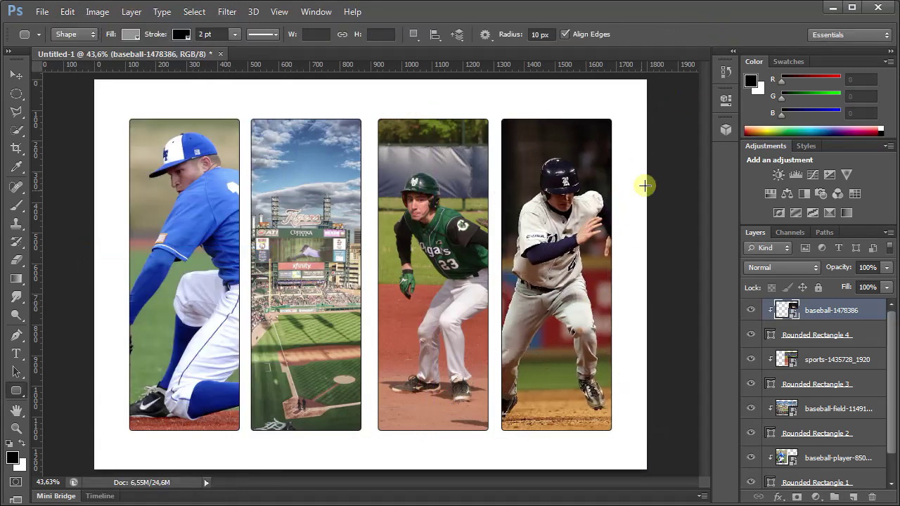
pyautogui.scroll(-2, 891, 386)
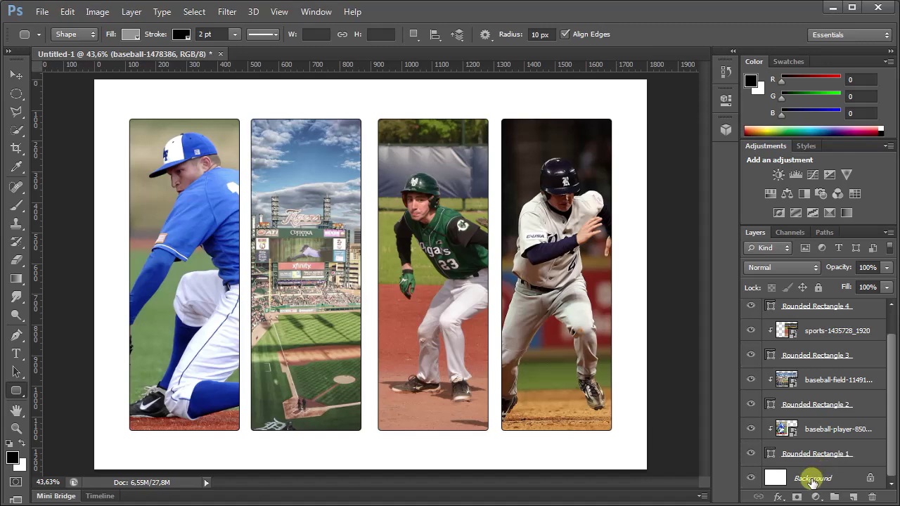
# Step: Fill the Background layer with a light orange colour, about #fdd38a
pyautogui.click(812, 481)
pyautogui.click(67, 12)
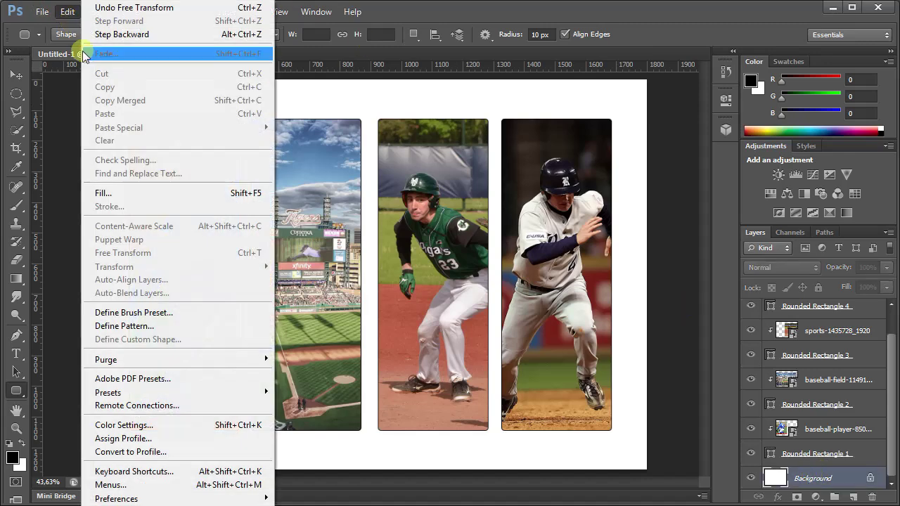
pyautogui.click(99, 191)
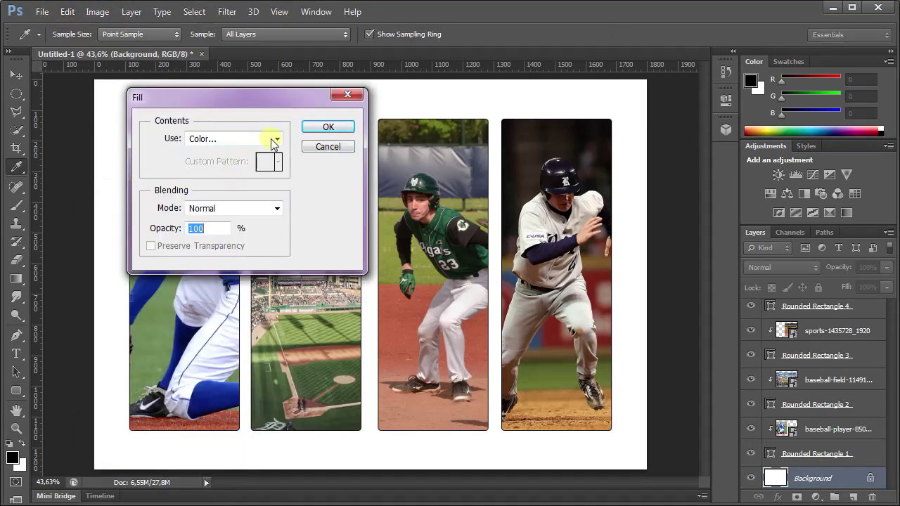
pyautogui.click(273, 142)
pyautogui.click(240, 177)
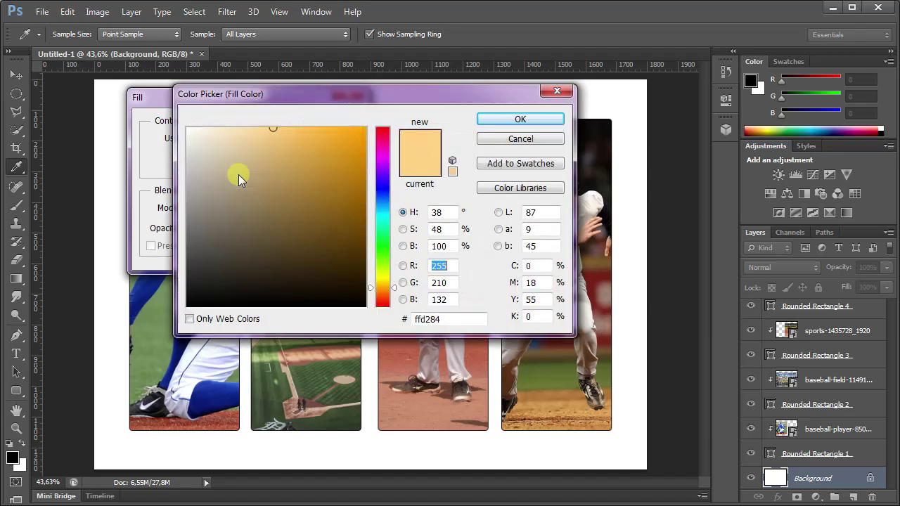
pyautogui.moveTo(293, 128); pyautogui.dragTo(274, 128)
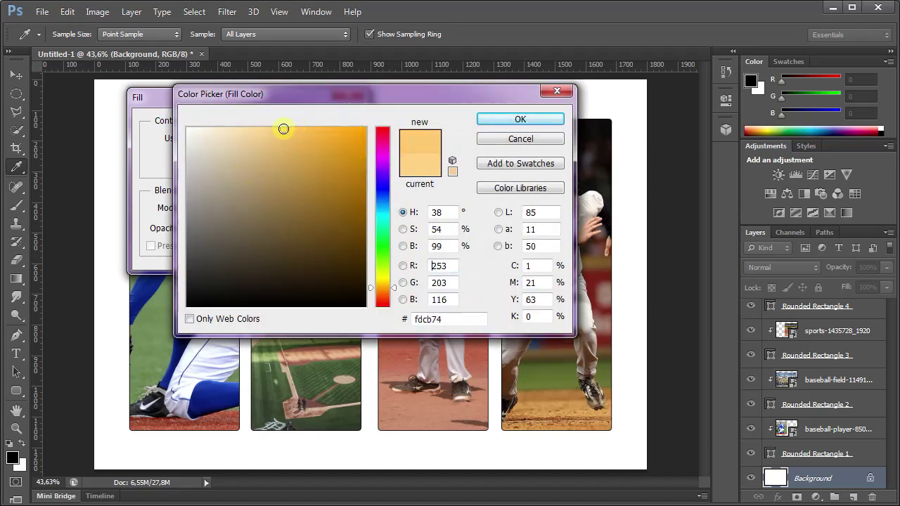
pyautogui.click(506, 124)
pyautogui.click(332, 133)
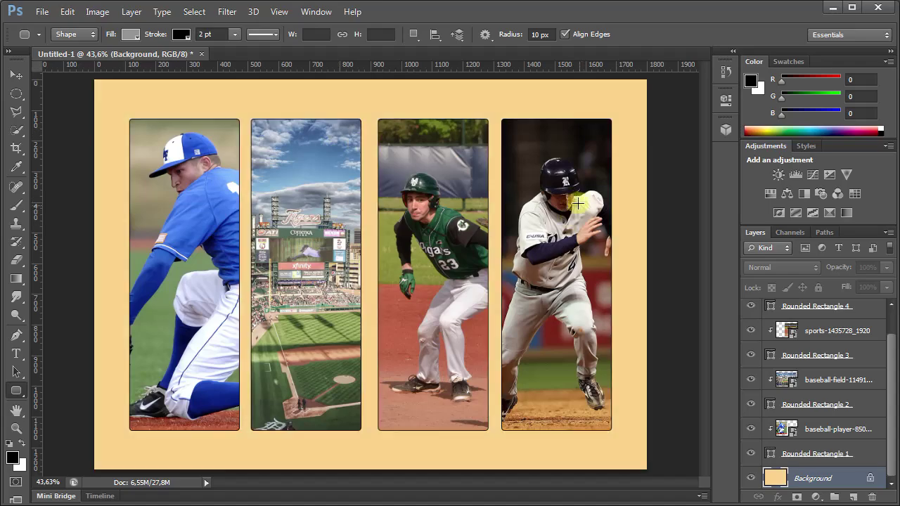